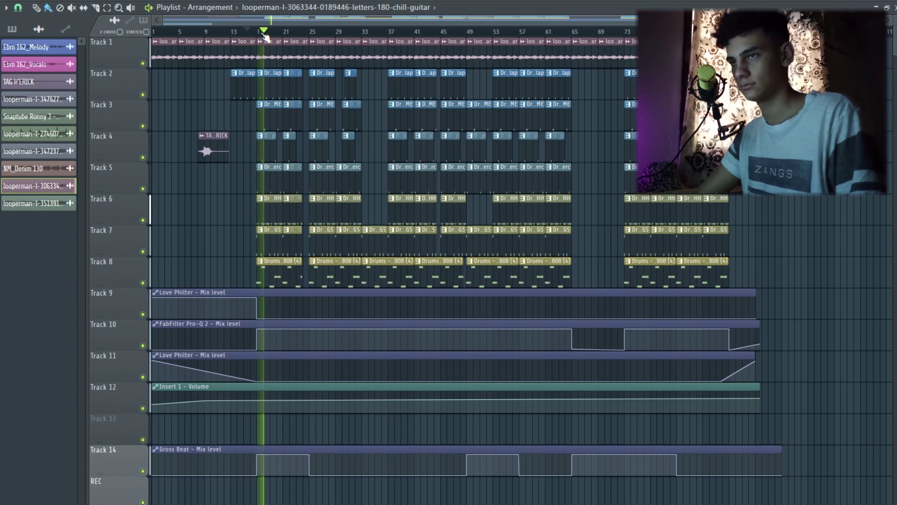
{"action": "scroll", "coordinate": [265, 37], "scroll_direction": "up", "scroll_amount": 3}
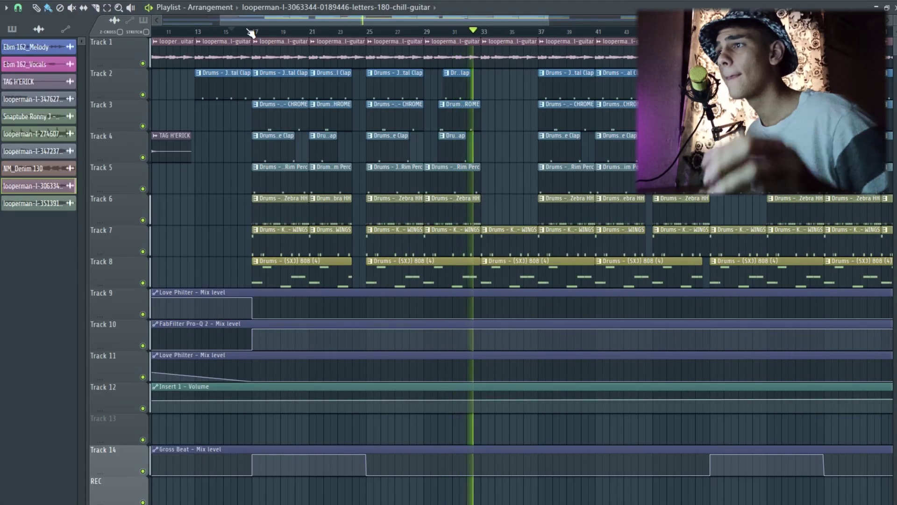
{"action": "scroll", "coordinate": [435, 31], "scroll_direction": "down", "scroll_amount": 3}
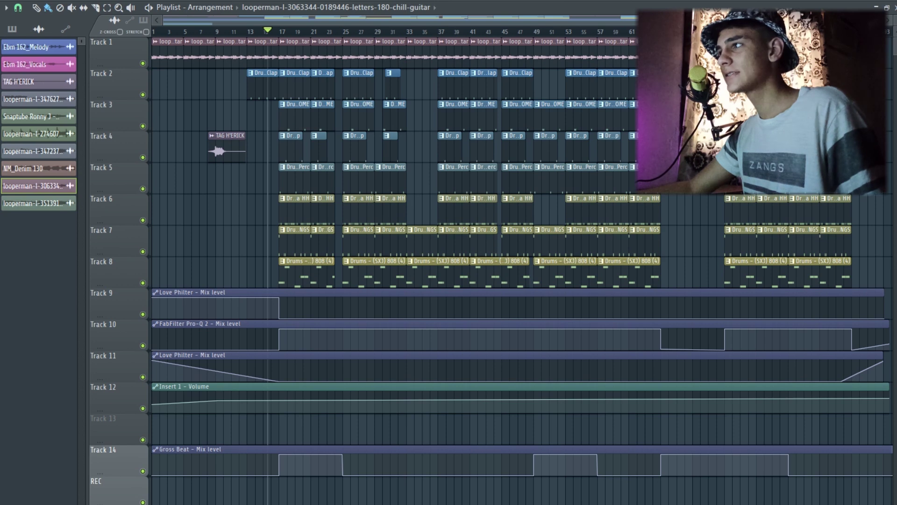
{"action": "scroll", "coordinate": [372, 243], "scroll_direction": "down", "scroll_amount": 1}
{"action": "key", "text": "ctrl+a"}
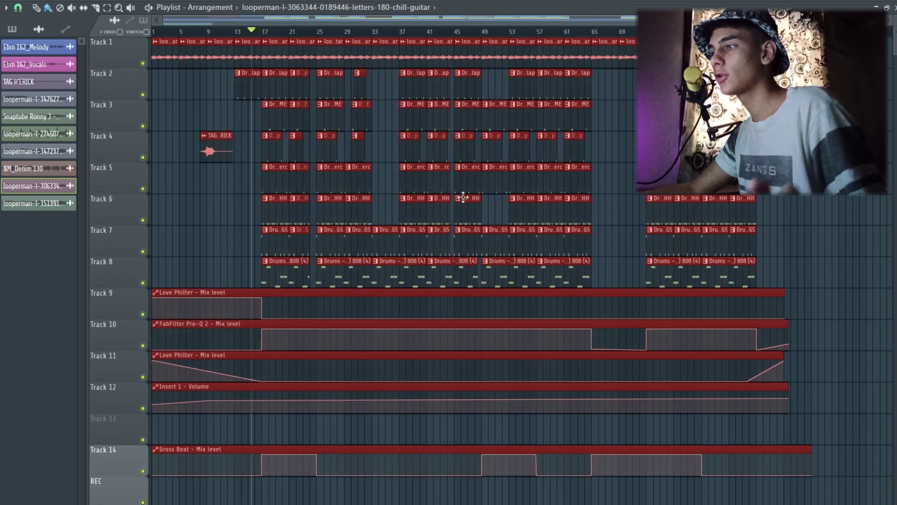
{"action": "key", "text": "ctrl+d"}
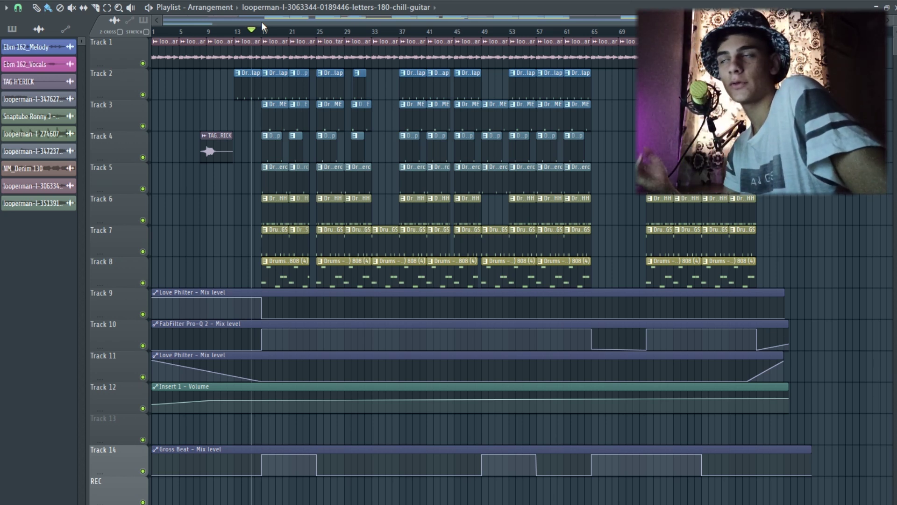
Move the playhead to bar 13 and review the arrangement around the point where the drums come in
{"action": "scroll", "coordinate": [250, 30], "scroll_direction": "up", "scroll_amount": 5}
{"action": "left_click", "coordinate": [231, 32]}
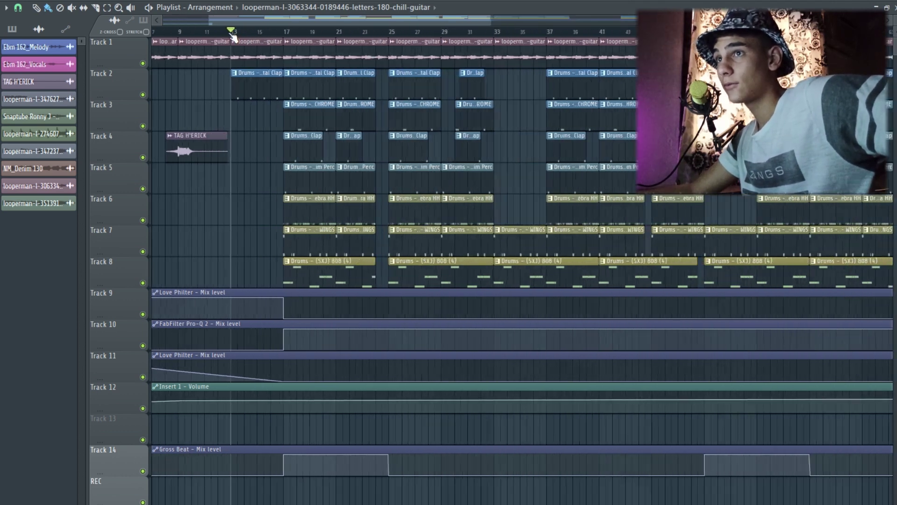
{"action": "scroll", "coordinate": [233, 33], "scroll_direction": "up", "scroll_amount": 4}
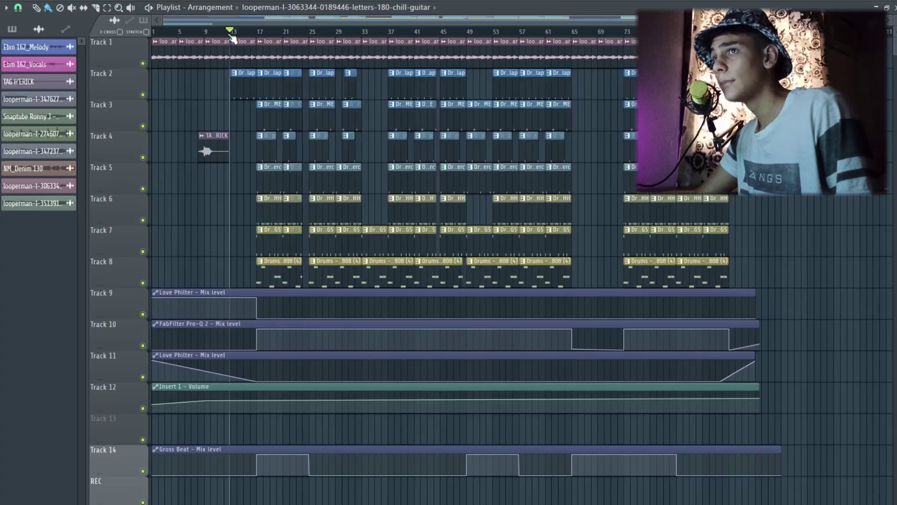
{"action": "scroll", "coordinate": [144, 26], "scroll_direction": "up", "scroll_amount": 5}
{"action": "scroll", "coordinate": [144, 28], "scroll_direction": "down", "scroll_amount": 2}
{"action": "scroll", "coordinate": [256, 33], "scroll_direction": "up", "scroll_amount": 5}
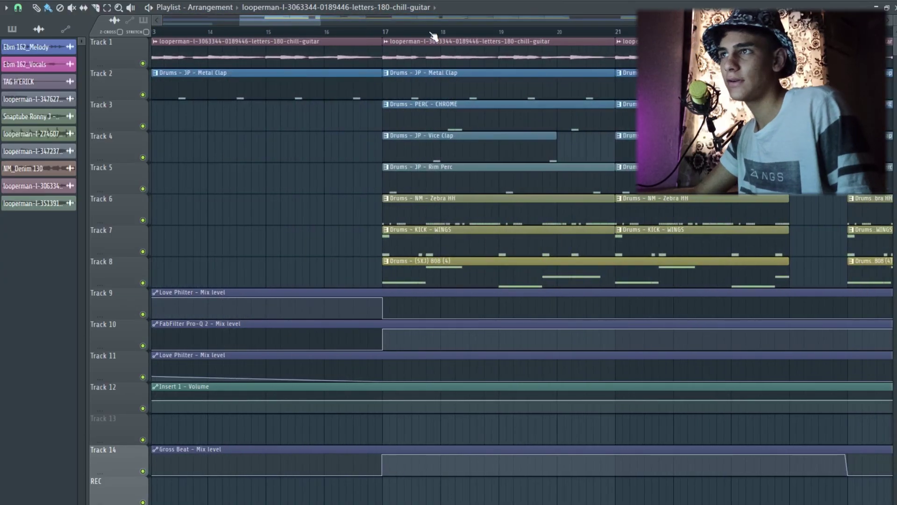
Isolate the kick on Track 7 and the 808 on Track 8 and audition them together from bar 17
{"action": "right_click", "coordinate": [142, 283]}
{"action": "left_click", "coordinate": [143, 251]}
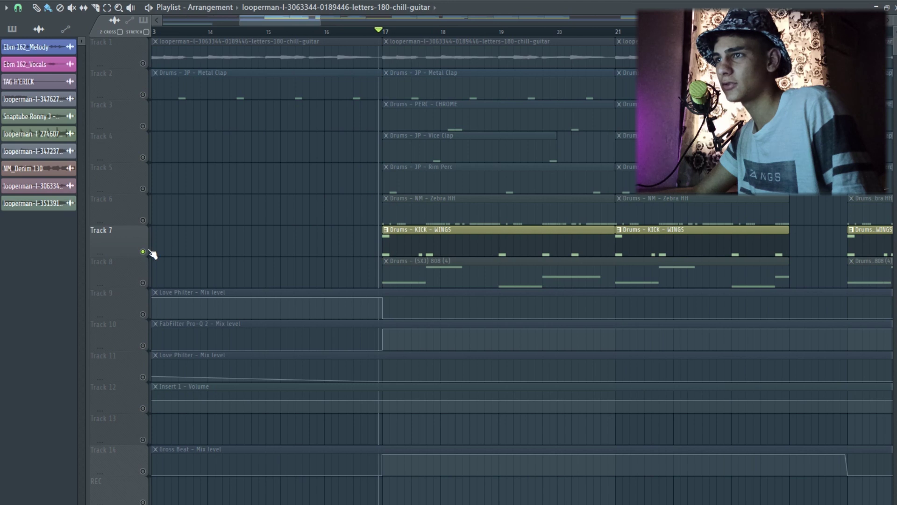
{"action": "key", "text": "space"}
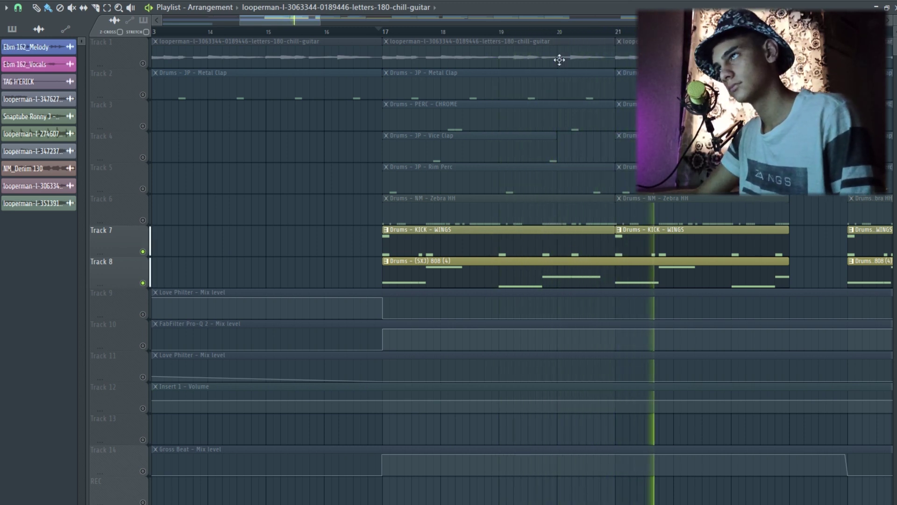
{"action": "scroll", "coordinate": [532, 31], "scroll_direction": "down", "scroll_amount": 3}
{"action": "key", "text": "space"}
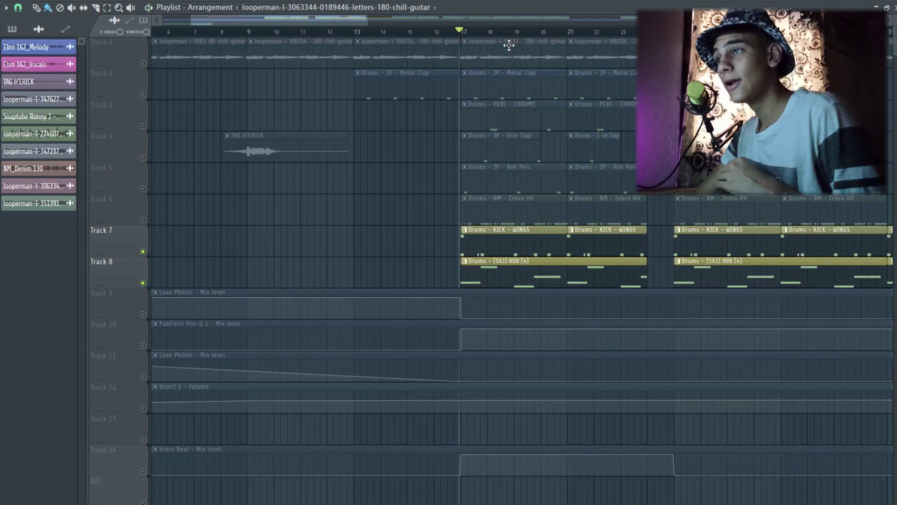
Clear the solo, isolate the hi-hat, kick and 808 on Tracks 6, 7 and 8, and play them from bar 17
{"action": "right_click", "coordinate": [143, 253]}
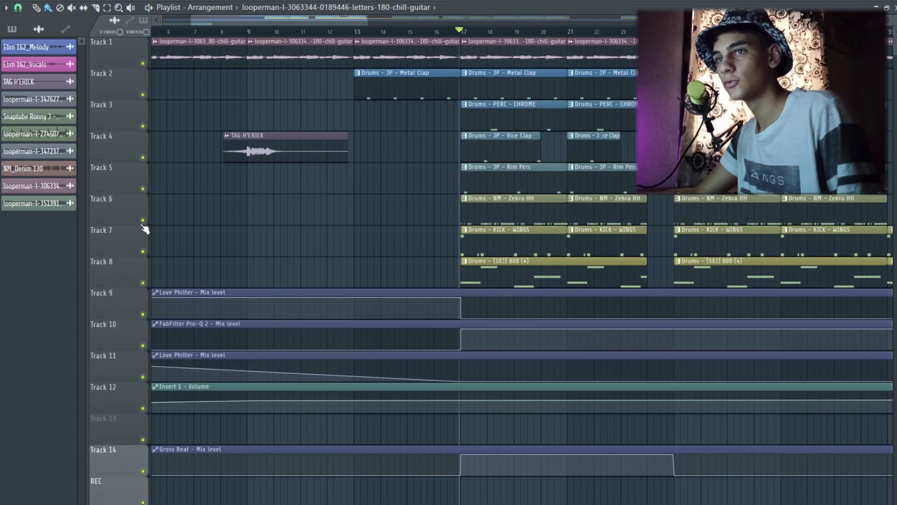
{"action": "left_click", "coordinate": [143, 220]}
{"action": "right_click", "coordinate": [143, 220]}
{"action": "right_click", "coordinate": [143, 251]}
{"action": "left_click", "coordinate": [143, 283]}
{"action": "left_click", "coordinate": [143, 220]}
{"action": "key", "text": "space"}
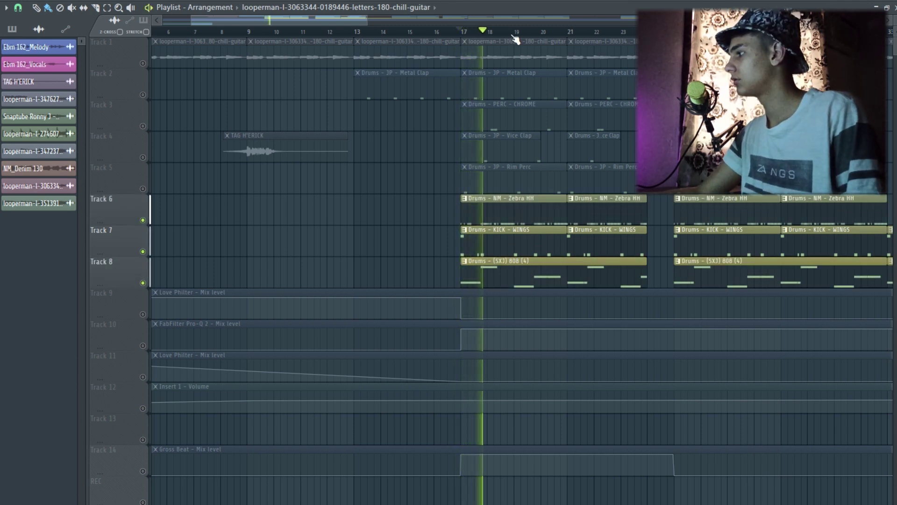
Unmute the Metal Clap on Track 2 and the automation on Tracks 9, 10, 11, 12 and 14 during playback
{"action": "left_click", "coordinate": [143, 95]}
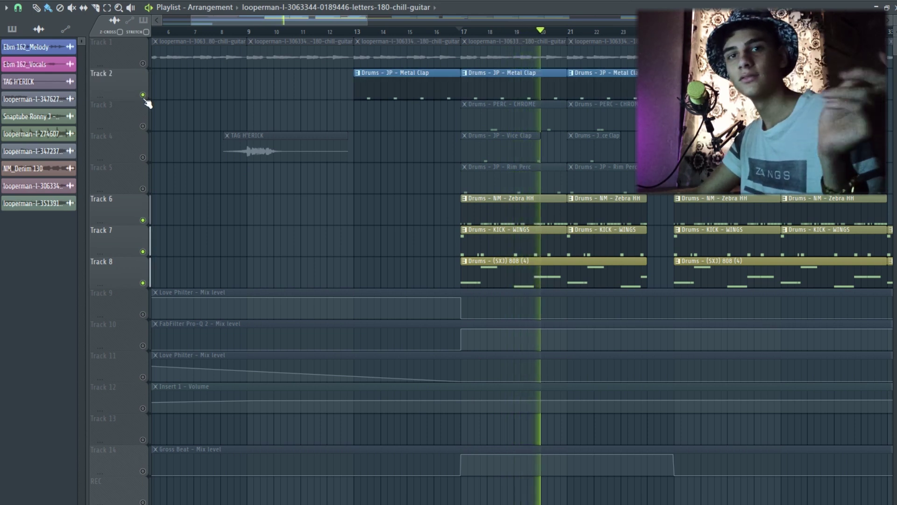
{"action": "left_click", "coordinate": [143, 346]}
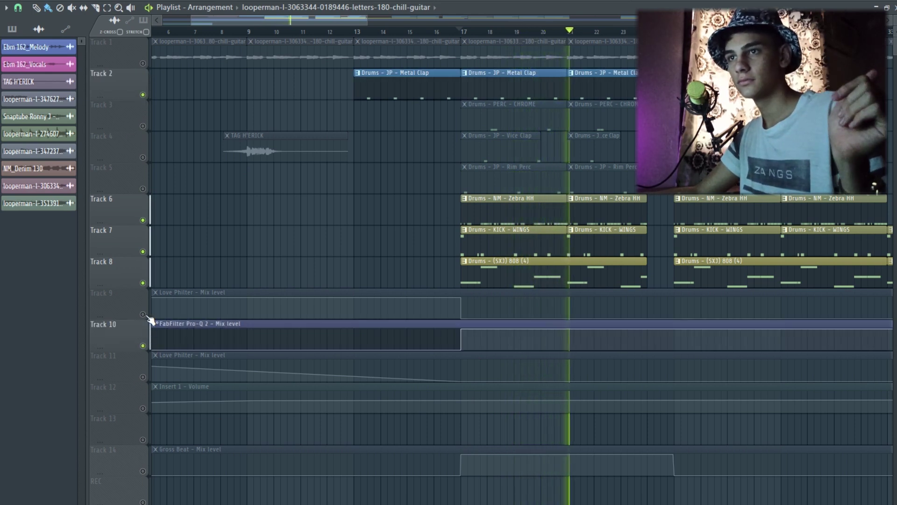
{"action": "left_click", "coordinate": [143, 314]}
{"action": "left_click", "coordinate": [143, 377]}
{"action": "left_click", "coordinate": [143, 408]}
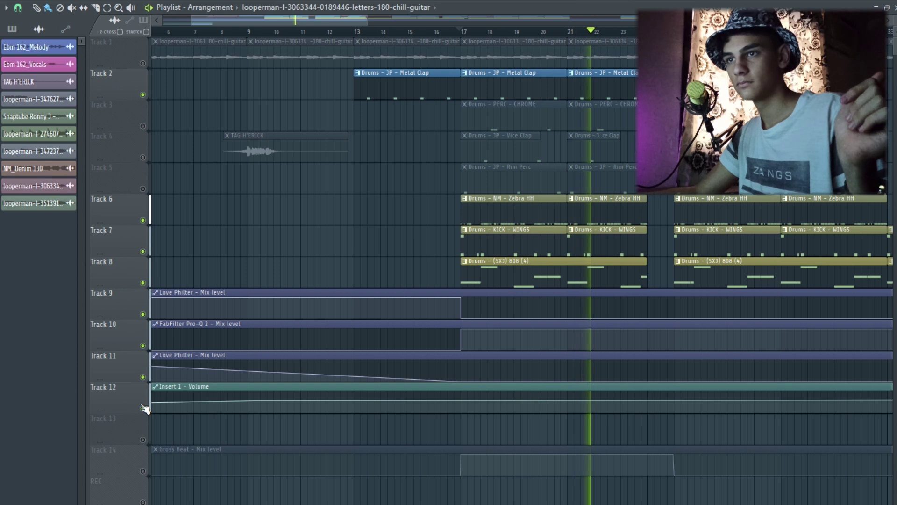
{"action": "left_click", "coordinate": [143, 471]}
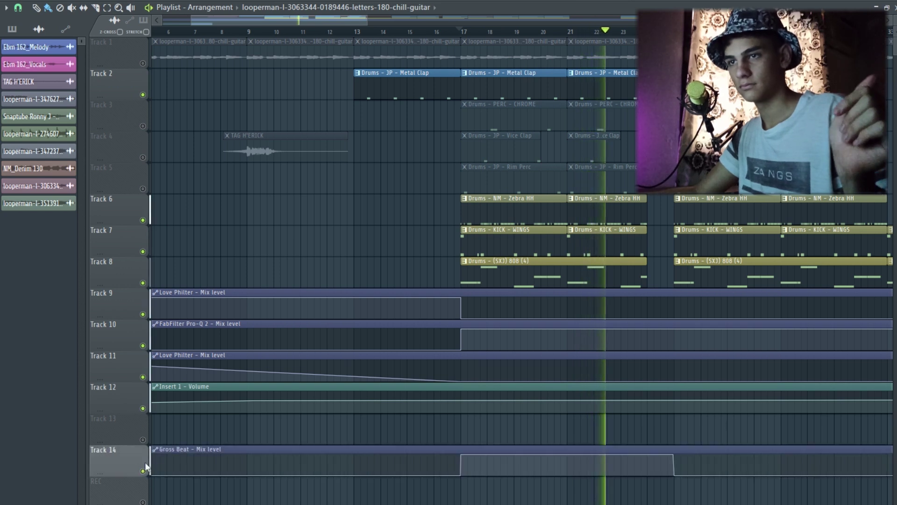
Bring in the Rim Perc, Vice Clap and Chrome percussion on Tracks 5, 4 and 3, unmute the Track 1 guitar, and replay from bar 17
{"action": "left_click", "coordinate": [143, 189]}
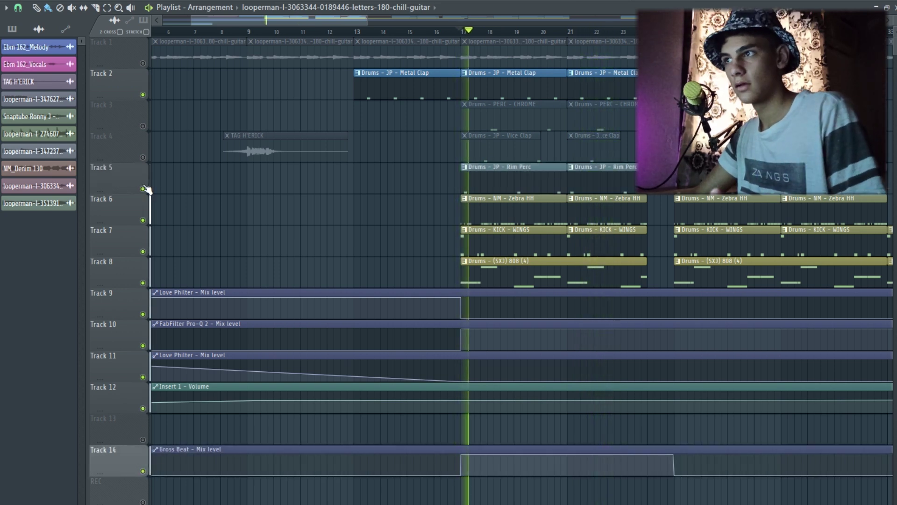
{"action": "left_click", "coordinate": [143, 158]}
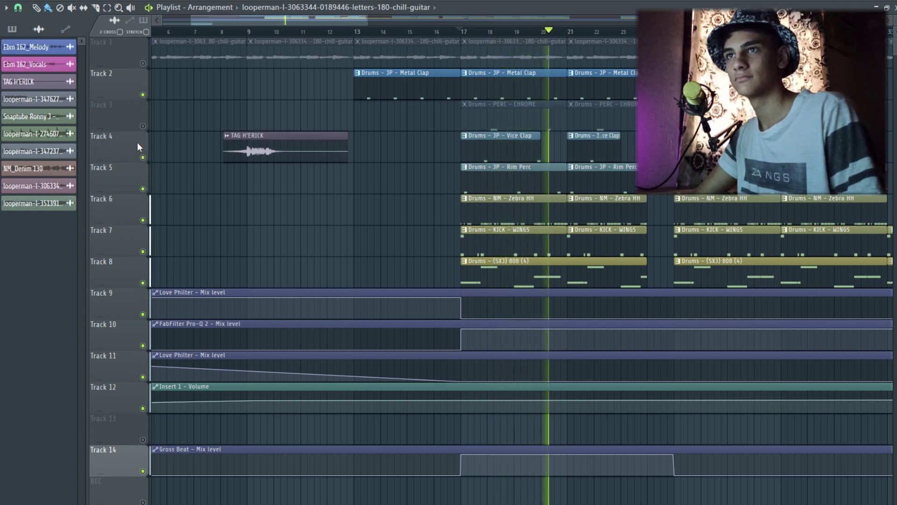
{"action": "left_click", "coordinate": [143, 125]}
{"action": "key", "text": "space"}
{"action": "left_click", "coordinate": [143, 63]}
{"action": "key", "text": "space"}
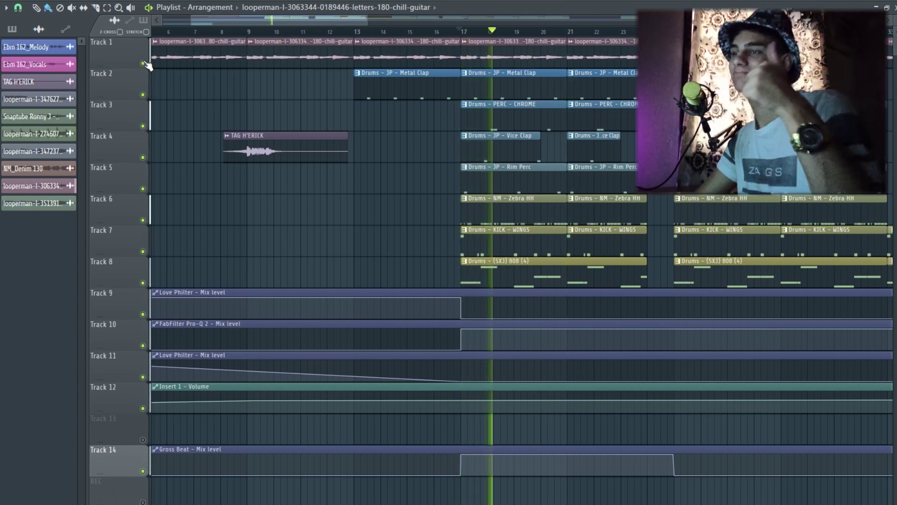
Open the recent vocal project whose title ends in "Foda se o enem eu vou ser um trapstar.flp"
{"action": "scroll", "coordinate": [276, 37], "scroll_direction": "down", "scroll_amount": 5}
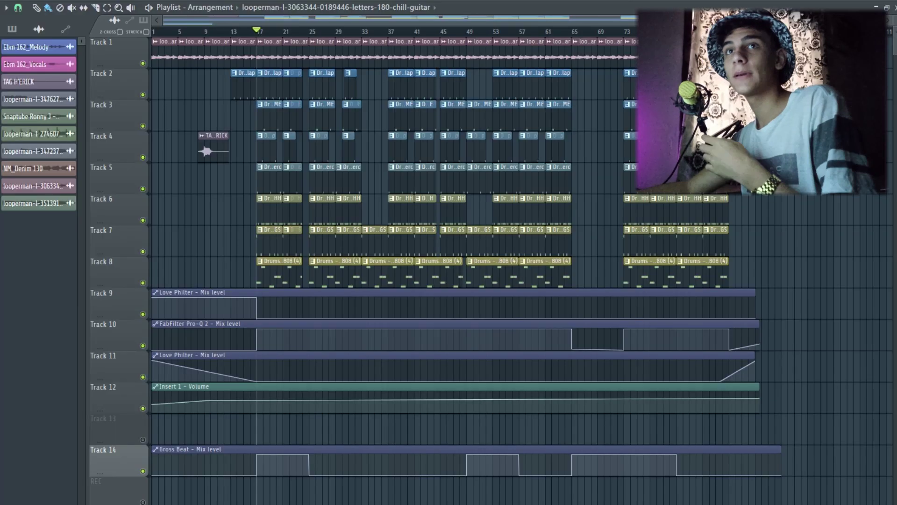
{"action": "key", "text": "alt+f"}
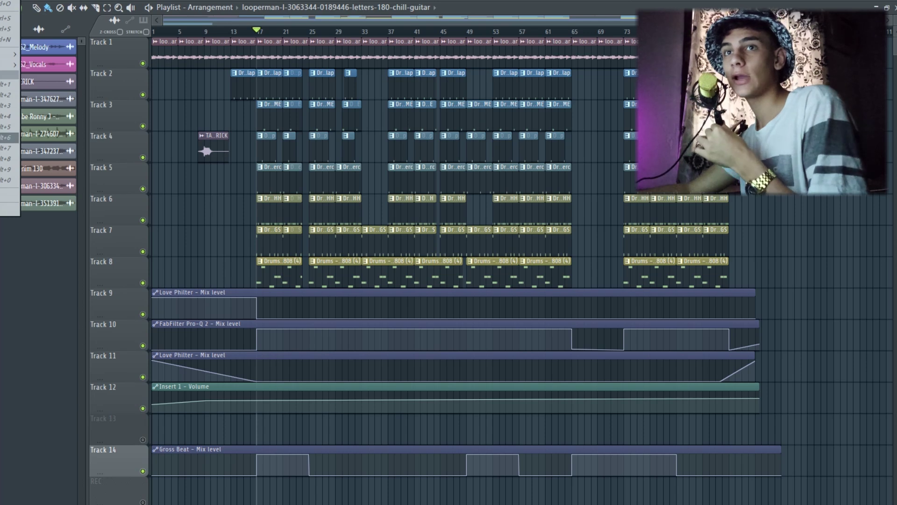
{"action": "left_click", "coordinate": [51, 274]}
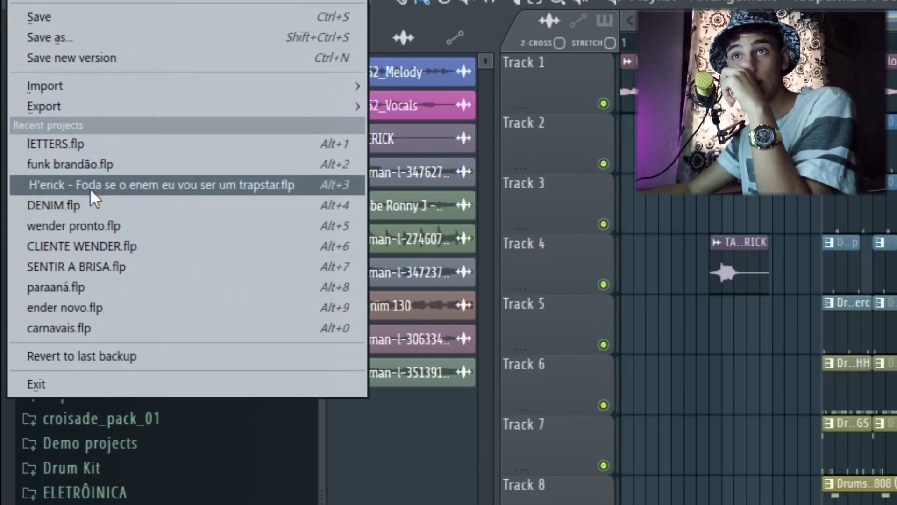
{"action": "left_click", "coordinate": [90, 187]}
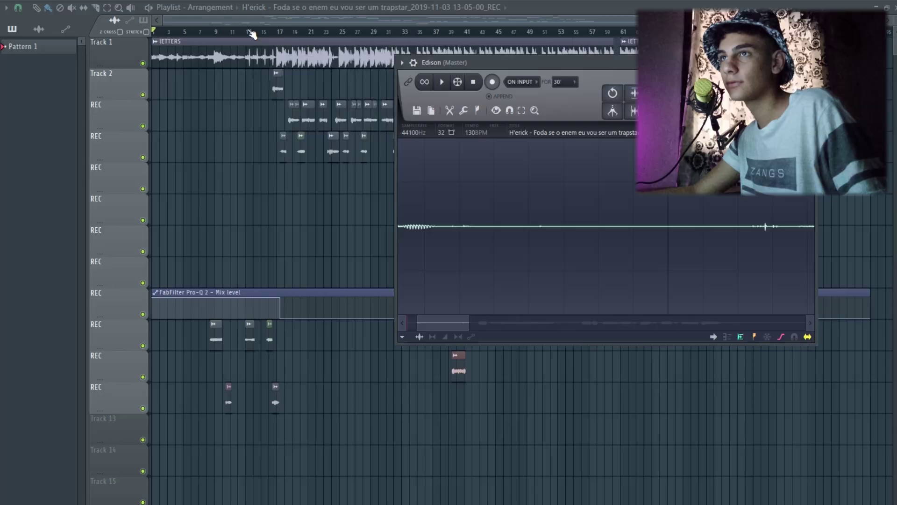
Solo the LETTERS beat on Track 1 and listen to the section where the verse begins, around bars 16 to 19
{"action": "scroll", "coordinate": [253, 34], "scroll_direction": "down", "scroll_amount": 1}
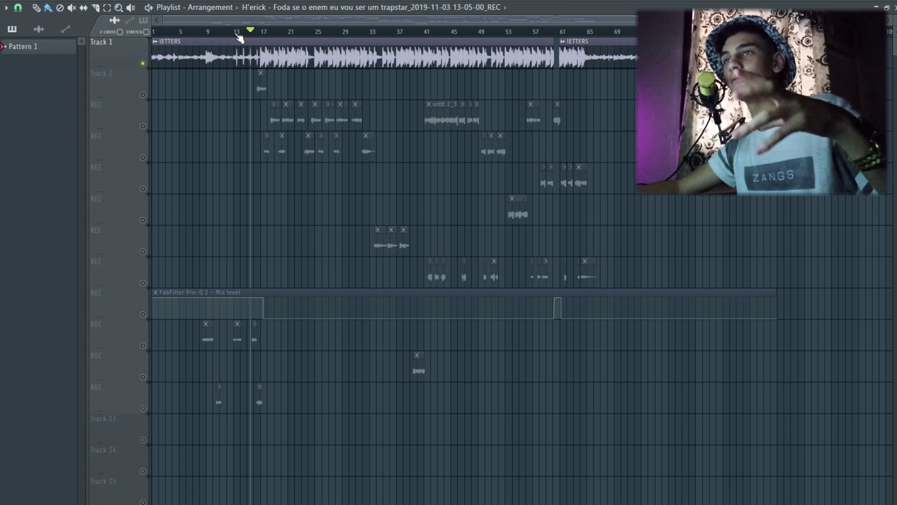
{"action": "right_click", "coordinate": [141, 95]}
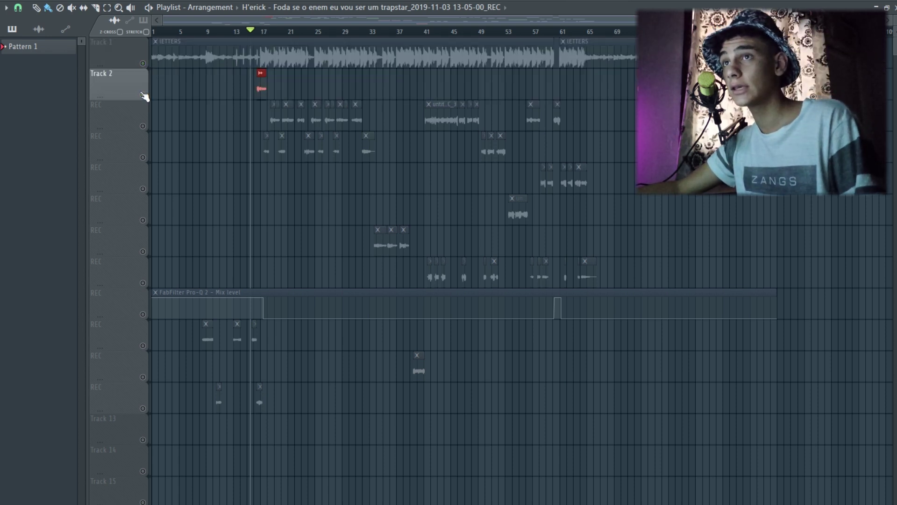
{"action": "right_click", "coordinate": [141, 95]}
{"action": "right_click", "coordinate": [143, 63]}
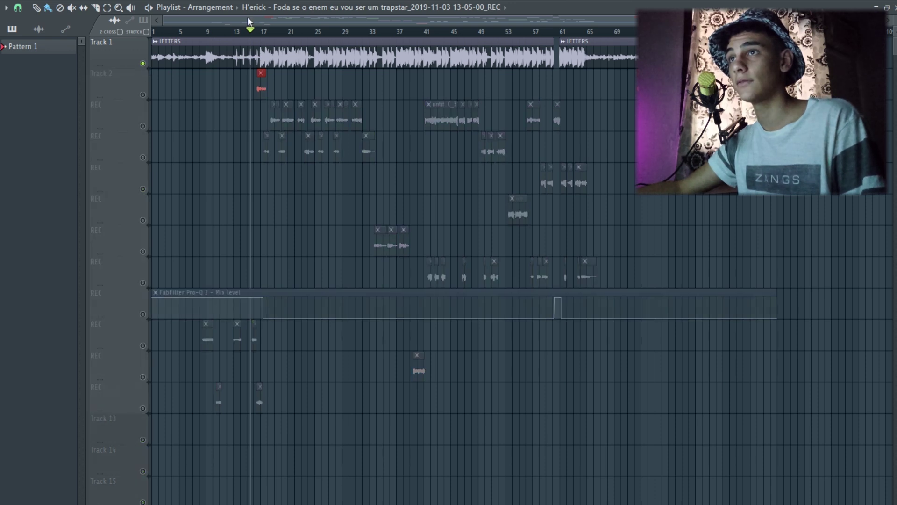
{"action": "key", "text": "space"}
{"action": "right_click", "coordinate": [416, 399]}
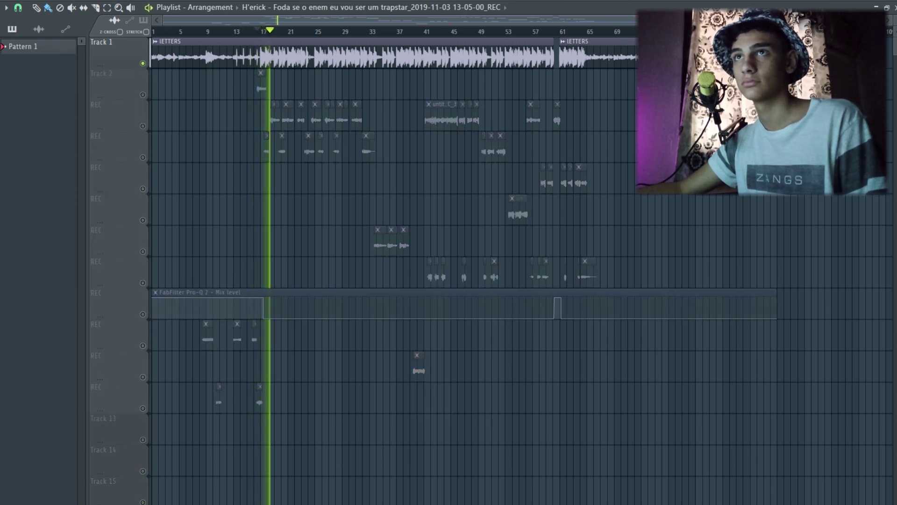
{"action": "scroll", "coordinate": [275, 35], "scroll_direction": "up", "scroll_amount": 5}
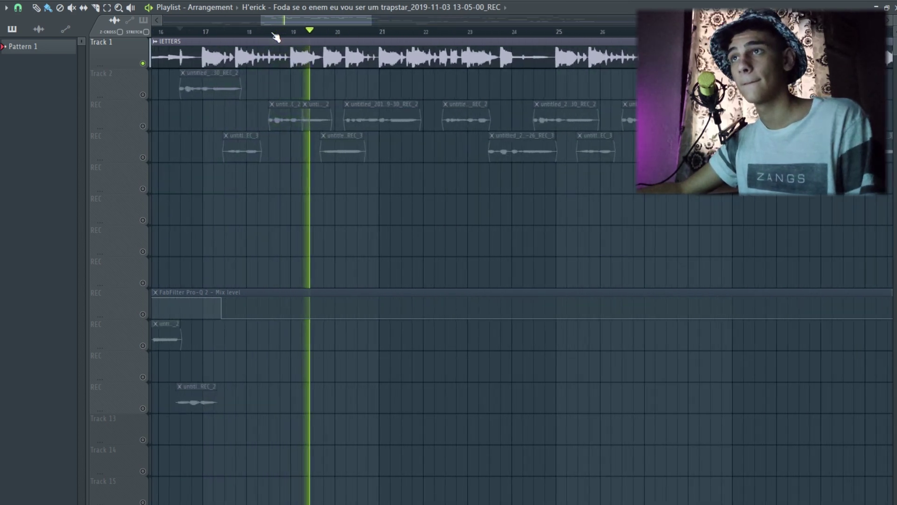
{"action": "scroll", "coordinate": [262, 35], "scroll_direction": "up", "scroll_amount": 2}
{"action": "scroll", "coordinate": [269, 21], "scroll_direction": "up", "scroll_amount": 5}
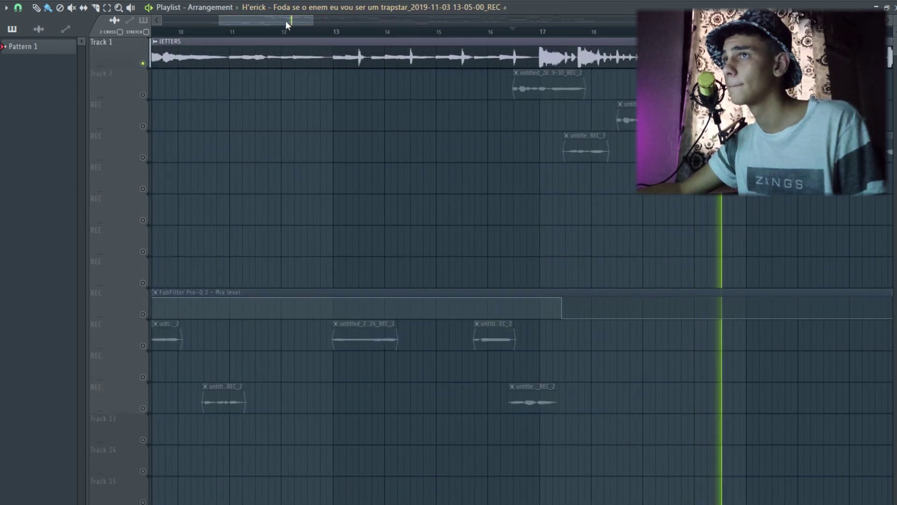
{"action": "left_click_drag", "start_coordinate": [293, 21], "coordinate": [323, 19]}
{"action": "key", "text": "space"}
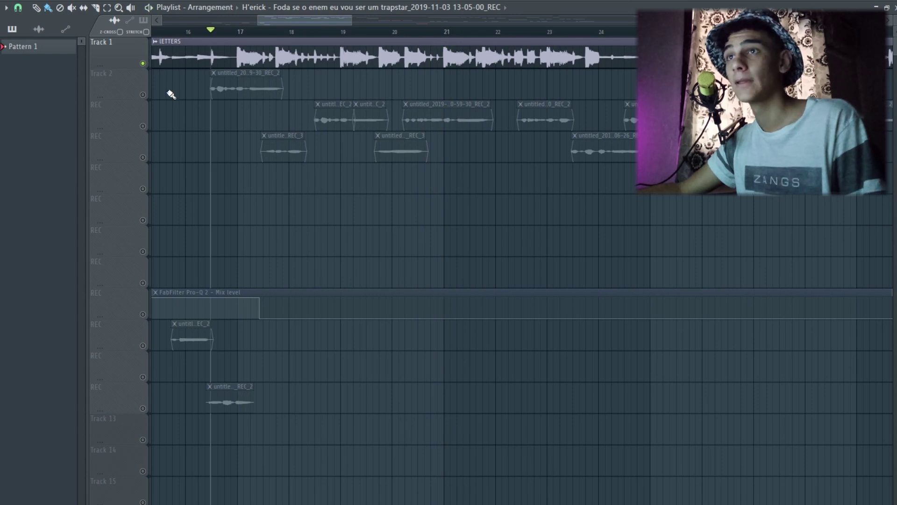
Isolate the vocal on Track 2 and unmute the two REC vocal tracks directly beneath it
{"action": "left_click", "coordinate": [143, 94]}
{"action": "right_click", "coordinate": [143, 94]}
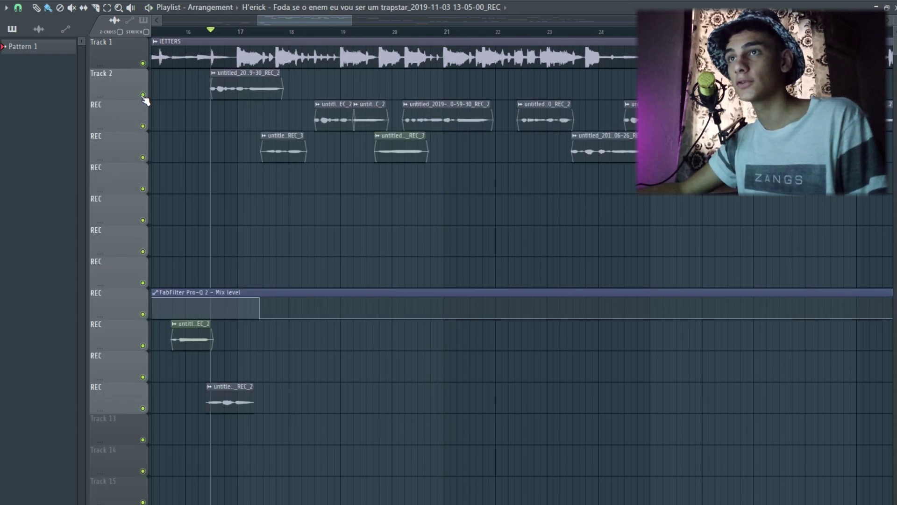
{"action": "right_click", "coordinate": [143, 94]}
{"action": "left_click", "coordinate": [143, 126]}
{"action": "left_click", "coordinate": [143, 157]}
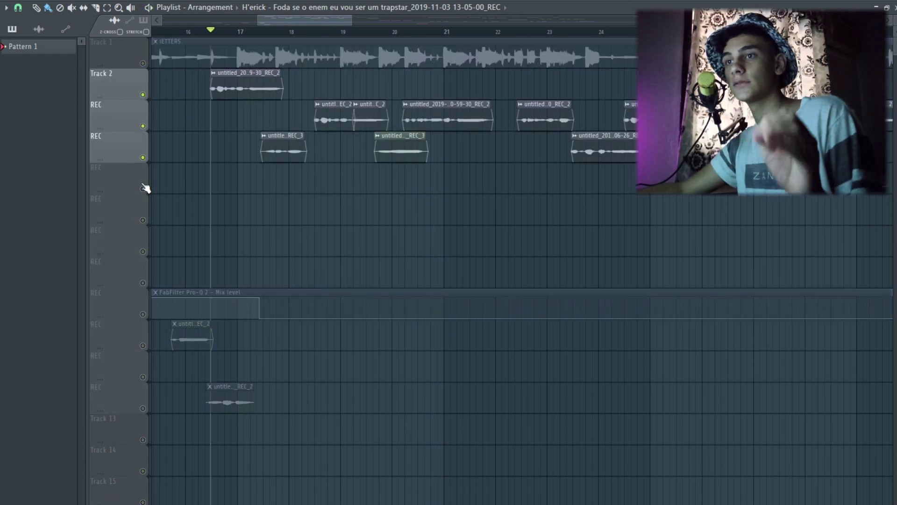
Also unmute the FabFilter Pro-Q 2 automation and the two REC tracks with clips near bar 16, and play the vocals without the beat
{"action": "left_click", "coordinate": [143, 314]}
{"action": "left_click", "coordinate": [143, 344]}
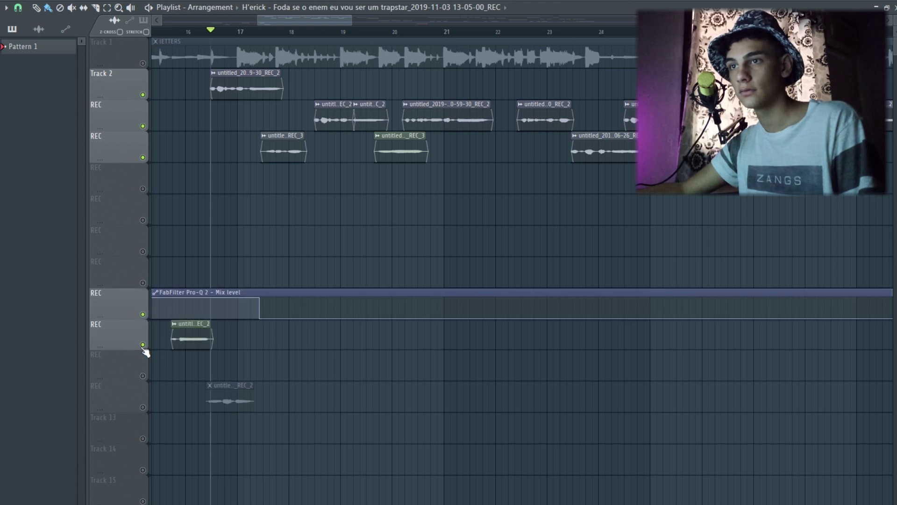
{"action": "left_click", "coordinate": [143, 407]}
{"action": "key", "text": "space"}
{"action": "scroll", "coordinate": [198, 36], "scroll_direction": "down", "scroll_amount": 2}
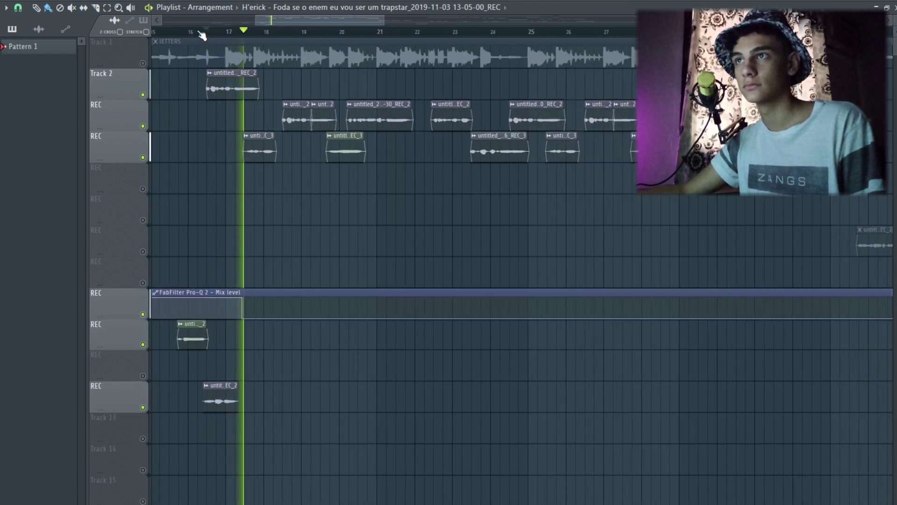
{"action": "scroll", "coordinate": [201, 36], "scroll_direction": "down", "scroll_amount": 3}
{"action": "scroll", "coordinate": [200, 36], "scroll_direction": "down", "scroll_amount": 1}
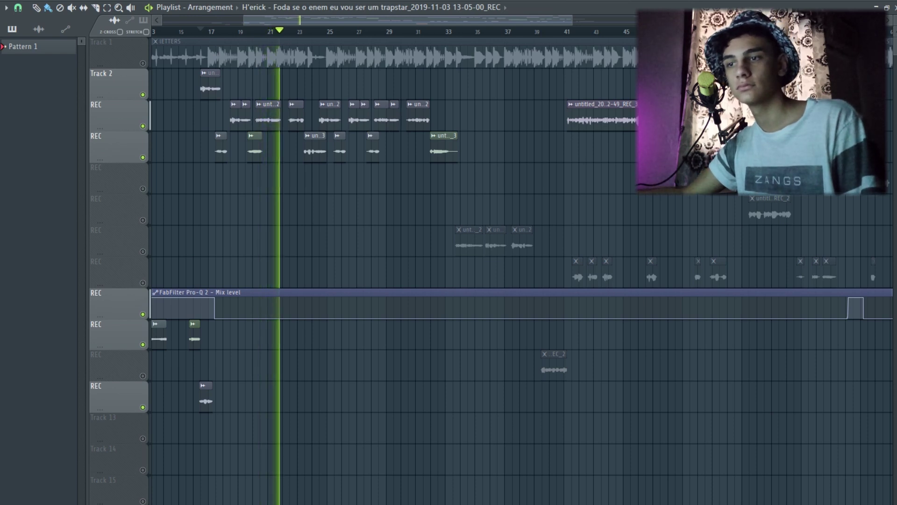
Unmute the LETTERS beat and the remaining REC vocal tracks one after another while the song plays, and stop playback at the end
{"action": "left_click", "coordinate": [143, 64]}
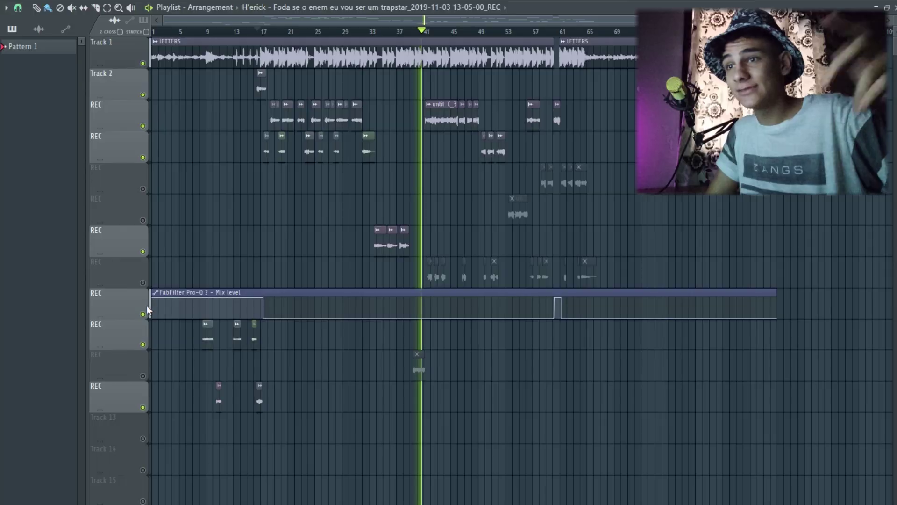
{"action": "left_click", "coordinate": [143, 376]}
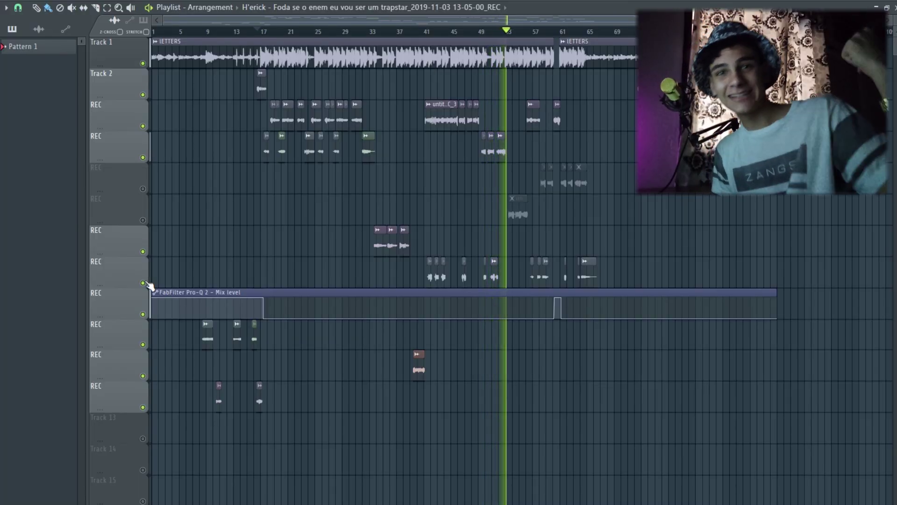
{"action": "left_click", "coordinate": [142, 220]}
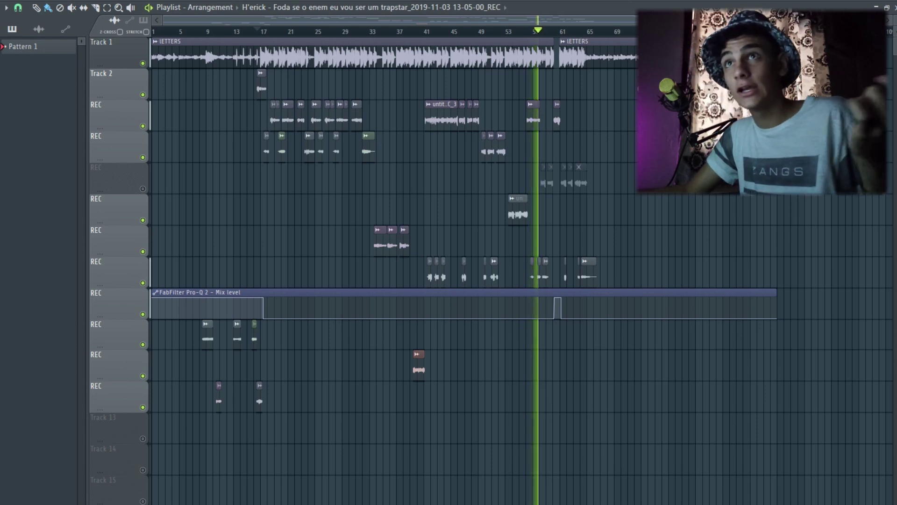
{"action": "left_click", "coordinate": [143, 188]}
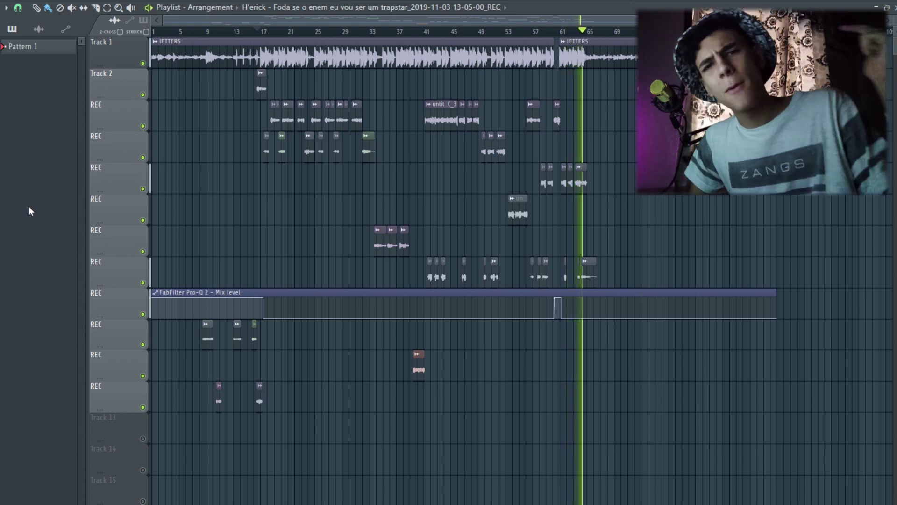
{"action": "key", "text": "space"}
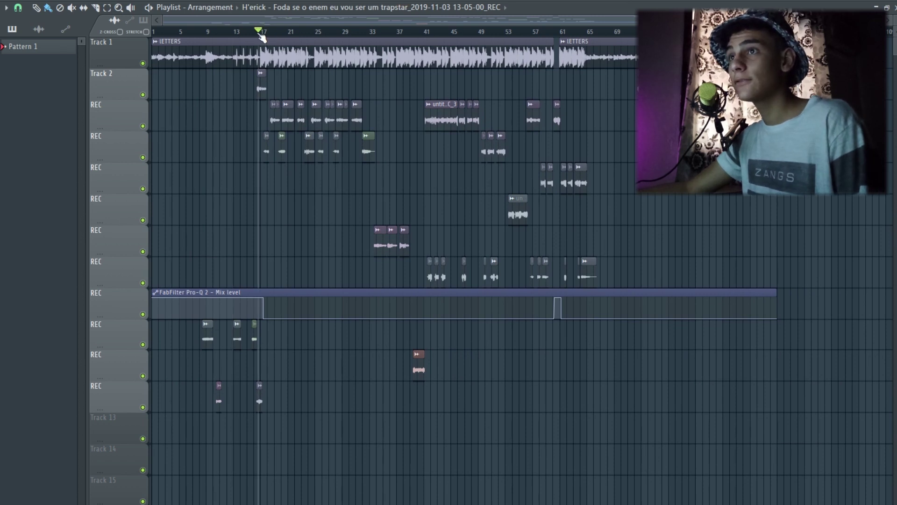
On REC mixer track 2, begin saving the mixer track state with a file name made of the artist's name followed by "(dr"
{"action": "key", "text": "F9"}
{"action": "left_click", "coordinate": [91, 48]}
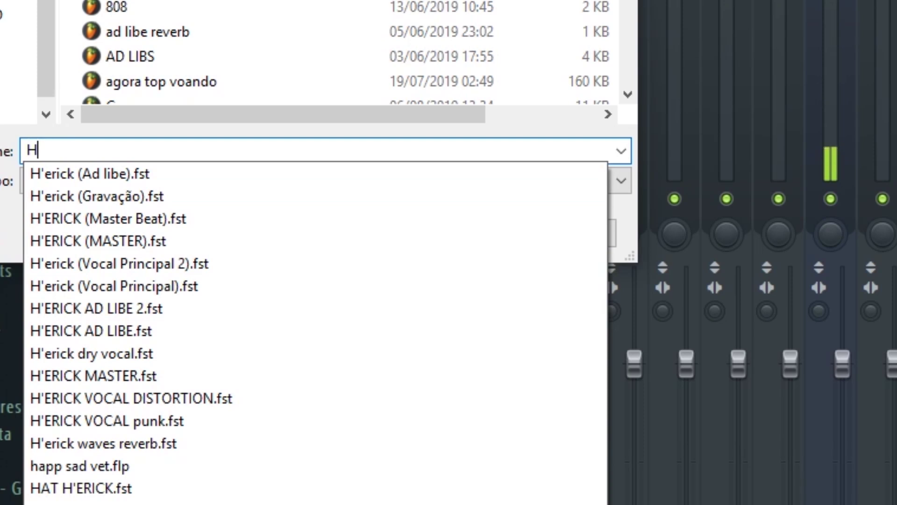
{"action": "type", "text": "'erick (dr"}
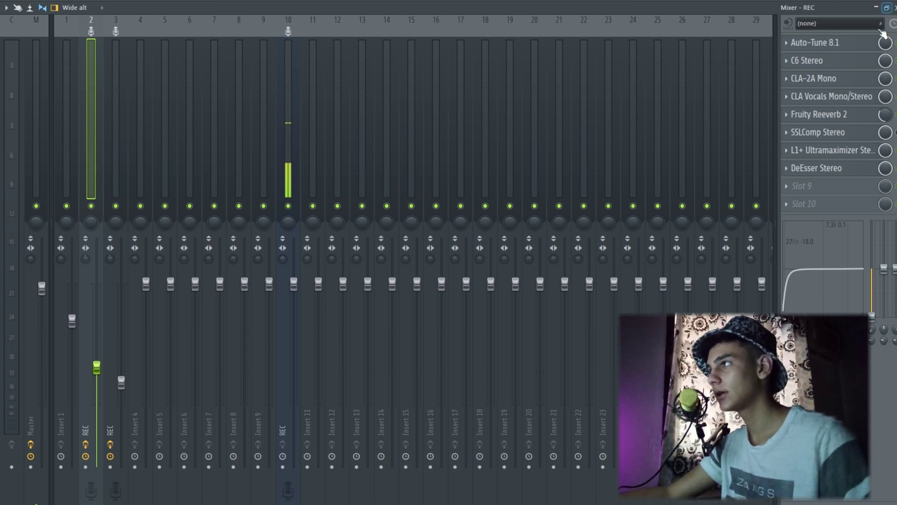
Review the Auto-Tune 8.1 key, scale and pitch correction settings on REC mixer track 2 and close the plug-in
{"action": "left_click", "coordinate": [846, 47]}
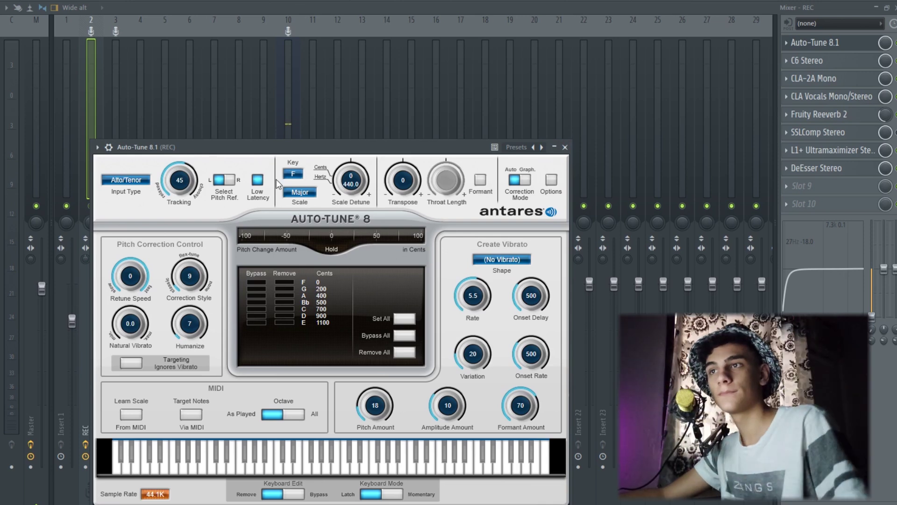
{"action": "left_click", "coordinate": [568, 148]}
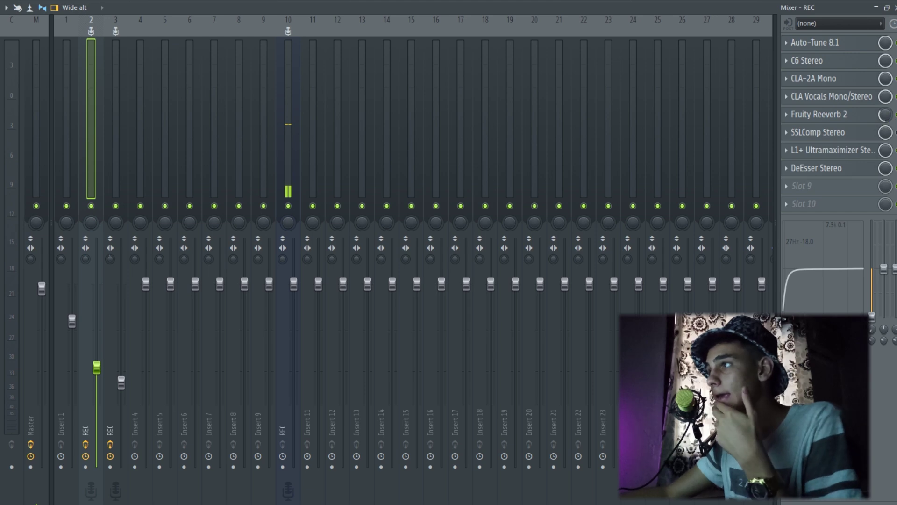
{"action": "left_click", "coordinate": [289, 93]}
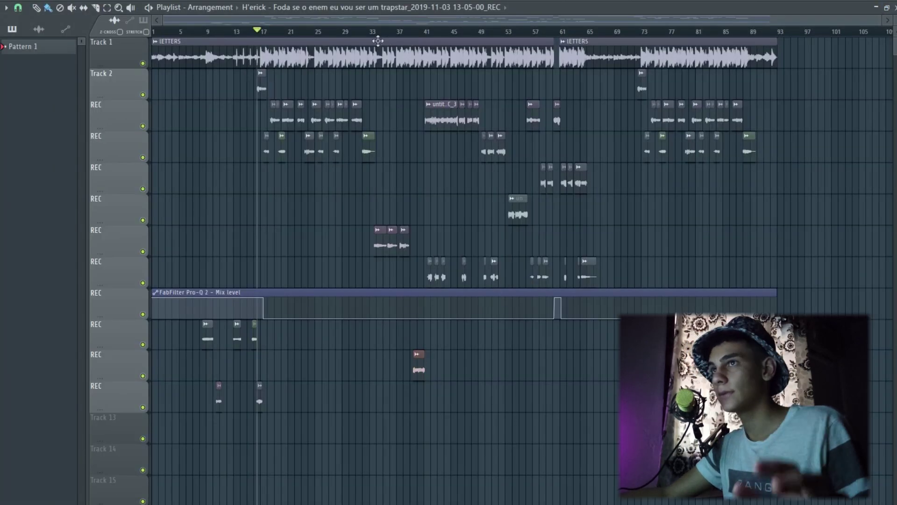
Isolate the vocals on Track 2 and the two REC tracks beneath it, and play them from around bar 16
{"action": "scroll", "coordinate": [287, 40], "scroll_direction": "up", "scroll_amount": 3}
{"action": "left_click", "coordinate": [144, 127]}
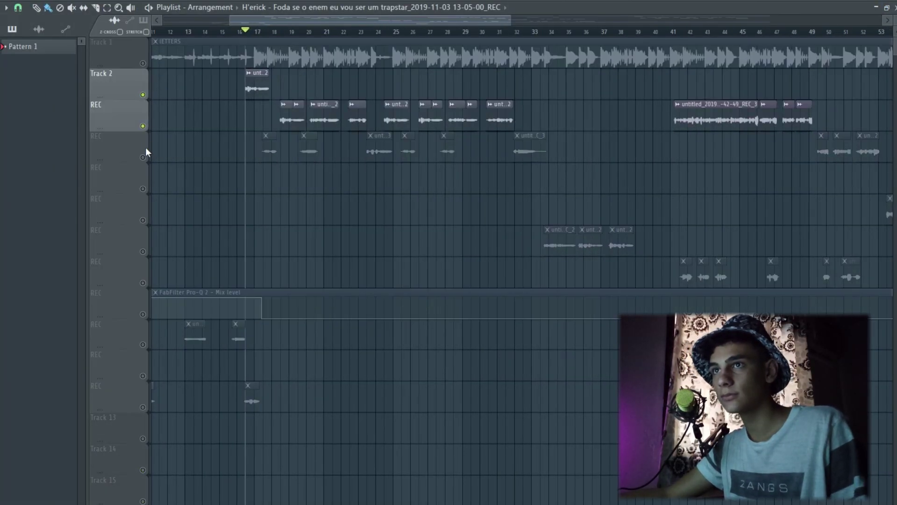
{"action": "left_click", "coordinate": [144, 157]}
{"action": "key", "text": "space"}
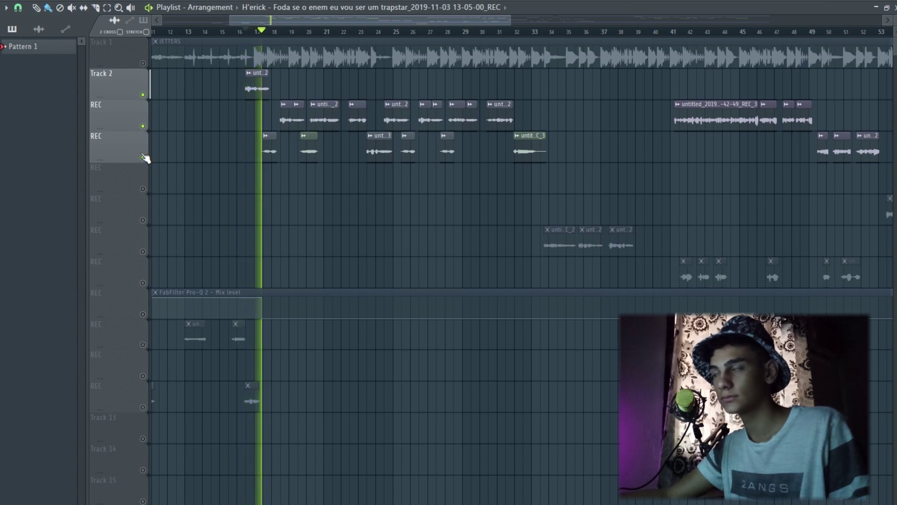
Listen to the isolated vocals together with the LETTERS beat, stop playback and restore all playlist tracks
{"action": "left_click", "coordinate": [143, 63]}
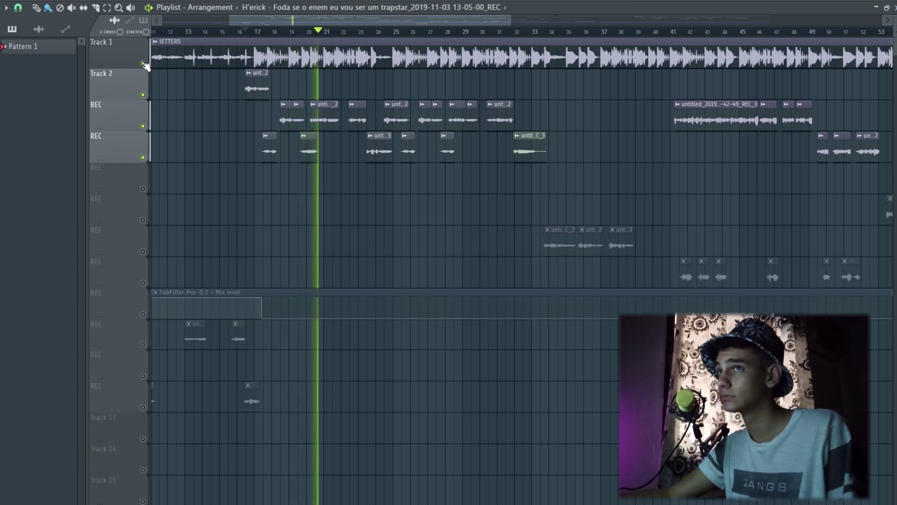
{"action": "key", "text": "space"}
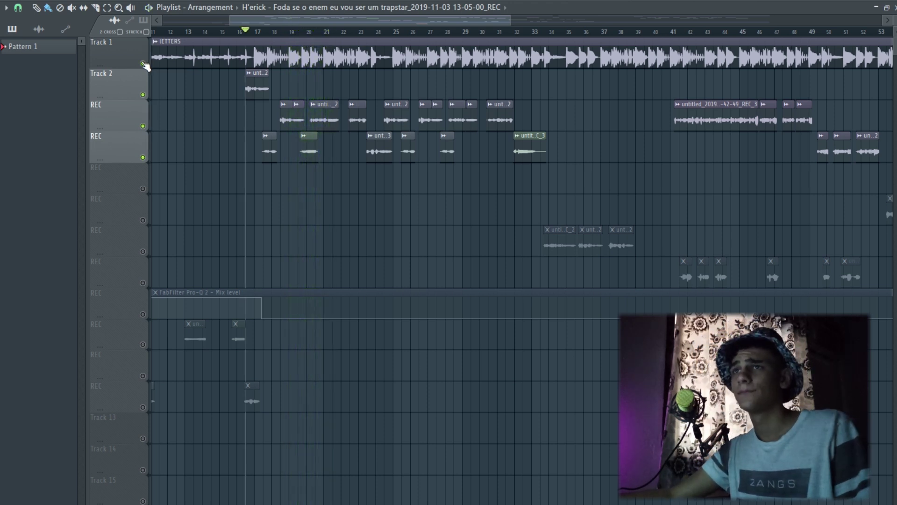
{"action": "left_click", "coordinate": [143, 64]}
{"action": "scroll", "coordinate": [256, 32], "scroll_direction": "down", "scroll_amount": 4}
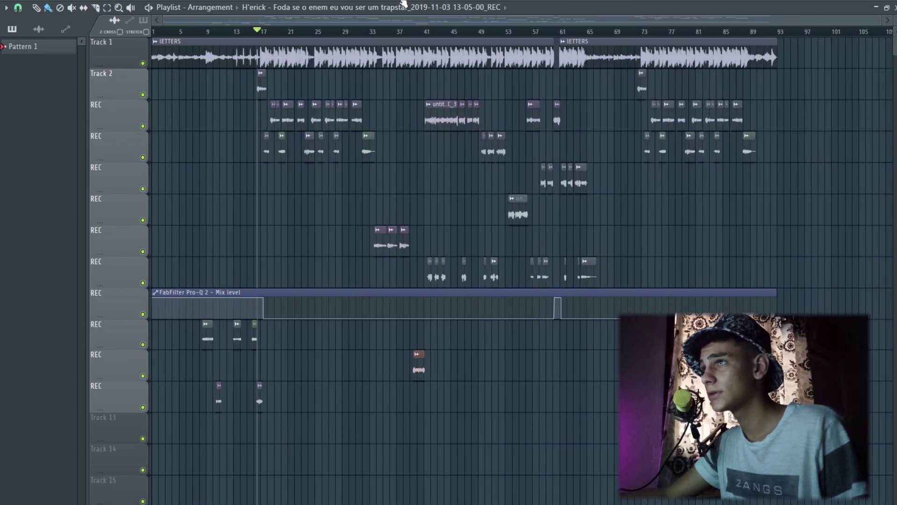
Open Ozone 8 on the Master track and review its Equalizer, Dynamic EQ and Maximizer modules
{"action": "key", "text": "F9"}
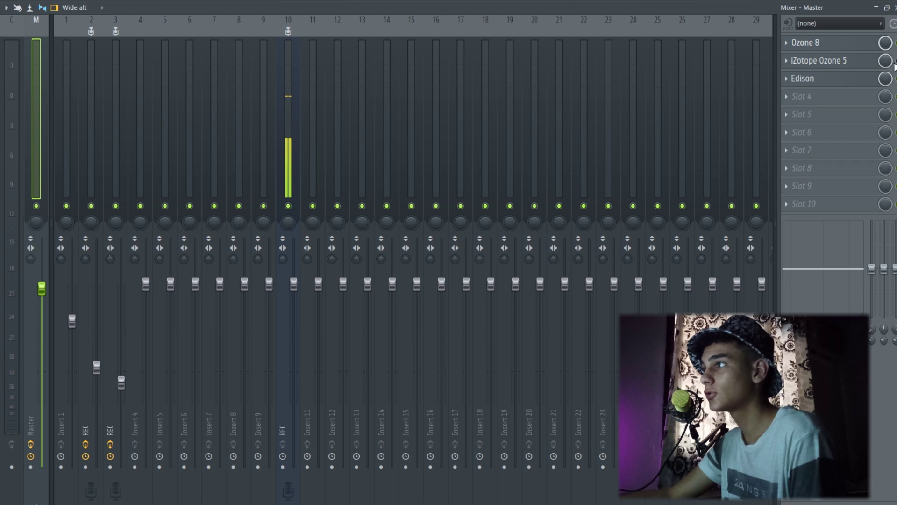
{"action": "left_click", "coordinate": [823, 42]}
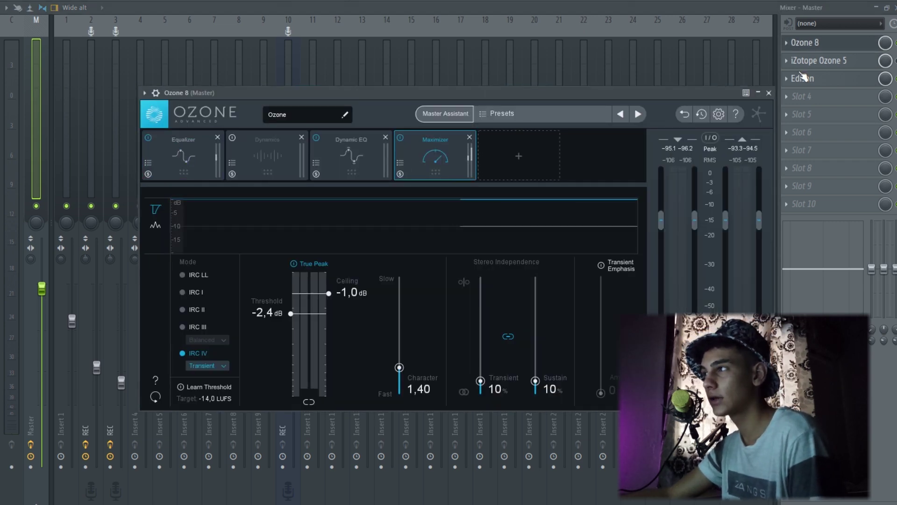
{"action": "left_click_drag", "start_coordinate": [366, 92], "coordinate": [332, 23]}
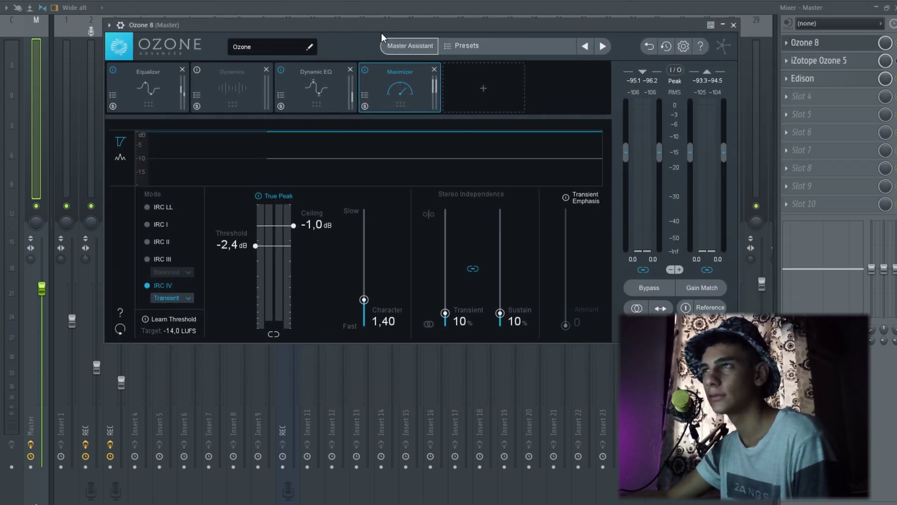
{"action": "left_click", "coordinate": [142, 85]}
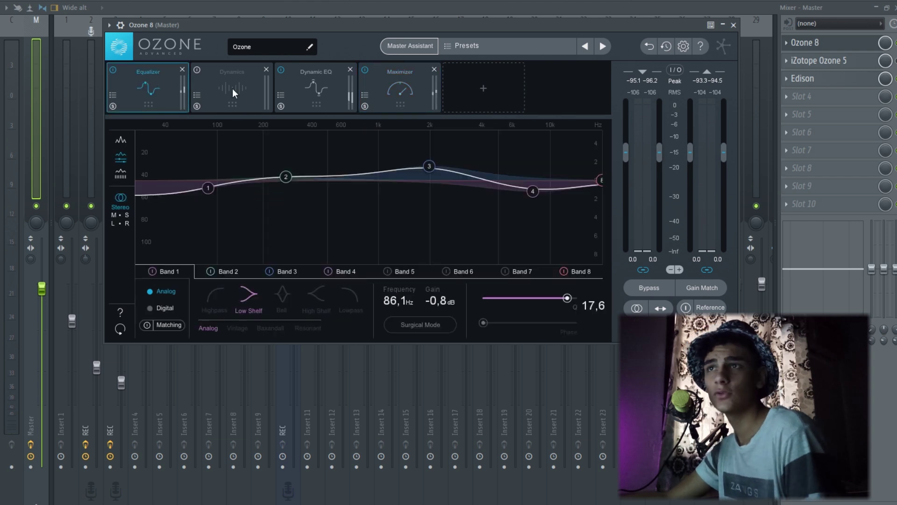
{"action": "left_click", "coordinate": [316, 87]}
{"action": "left_click", "coordinate": [398, 85]}
Run Ozone 8's Master Assistant with the Streaming target while the song plays, accept its suggestion, and close the plug-in and stop playback
{"action": "left_click", "coordinate": [416, 47]}
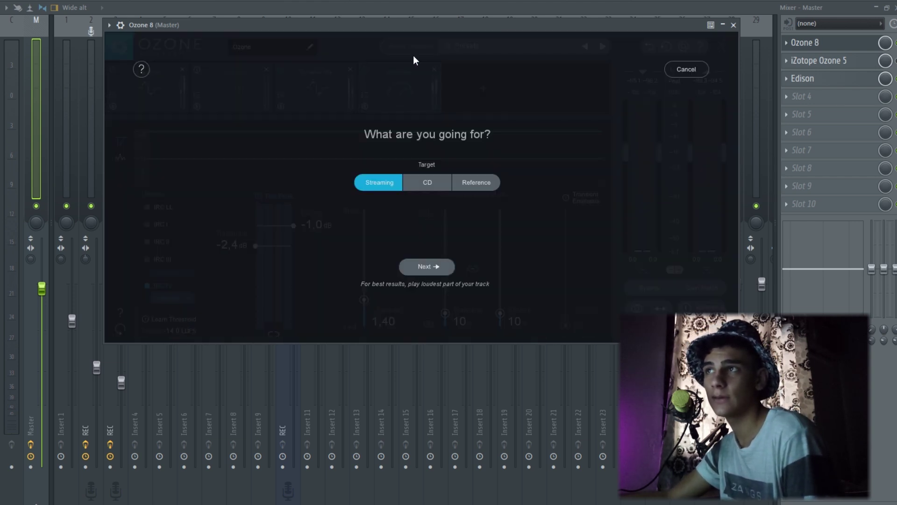
{"action": "left_click", "coordinate": [895, 7]}
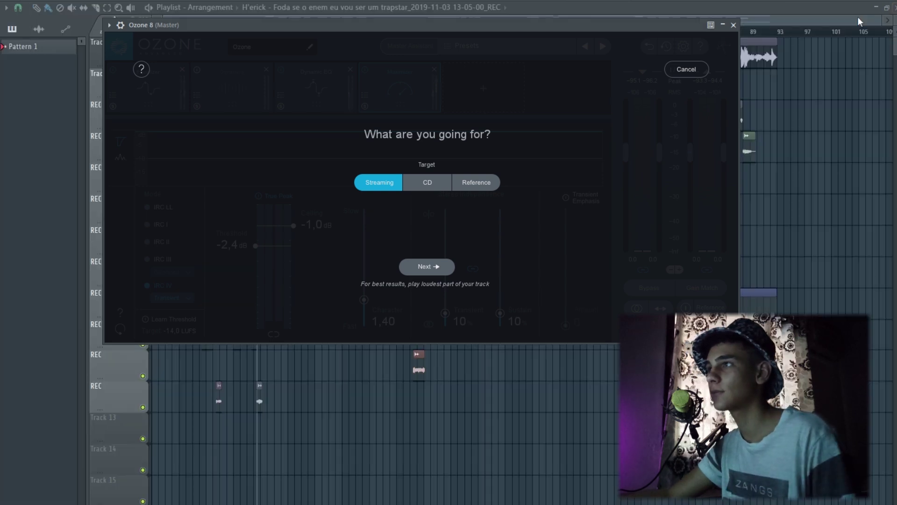
{"action": "left_click", "coordinate": [425, 272]}
{"action": "key", "text": "space"}
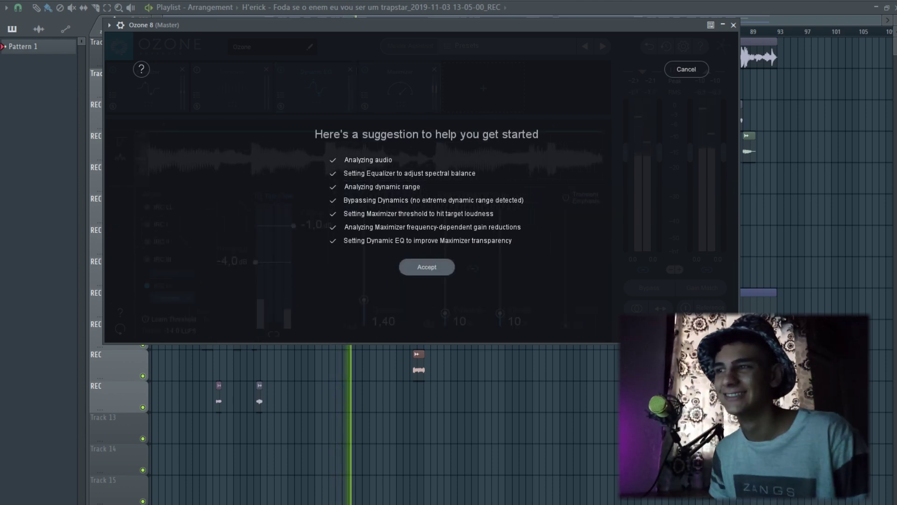
{"action": "left_click", "coordinate": [429, 266]}
{"action": "left_click", "coordinate": [733, 25]}
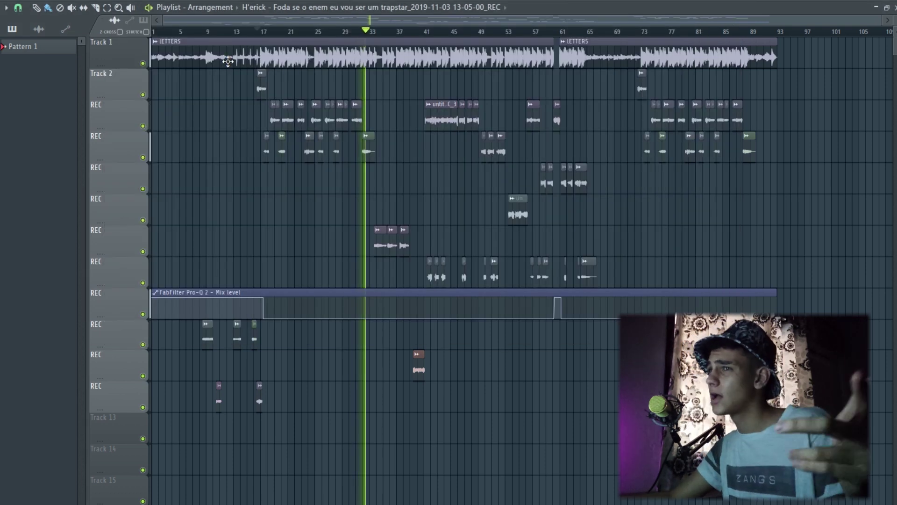
{"action": "key", "text": "space"}
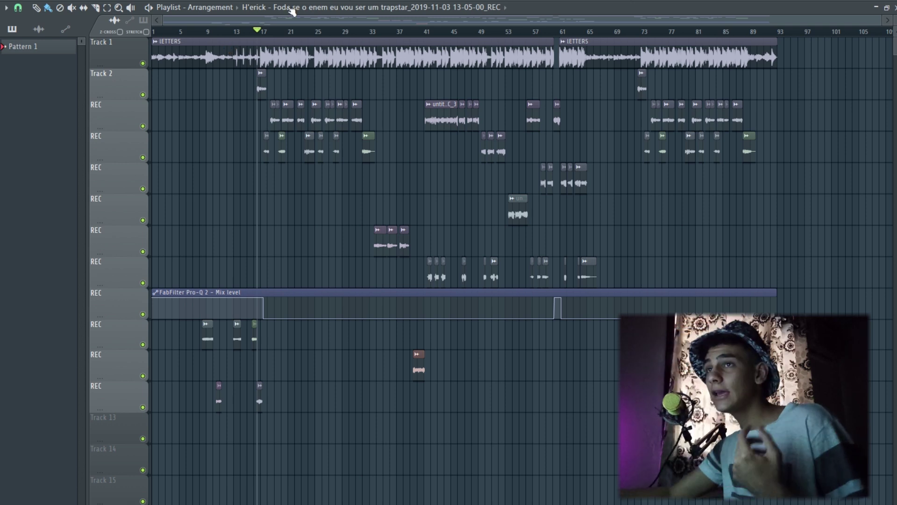
Solo the REC track whose first vocal clip starts near bar 8 and play it from there
{"action": "key", "text": "F9"}
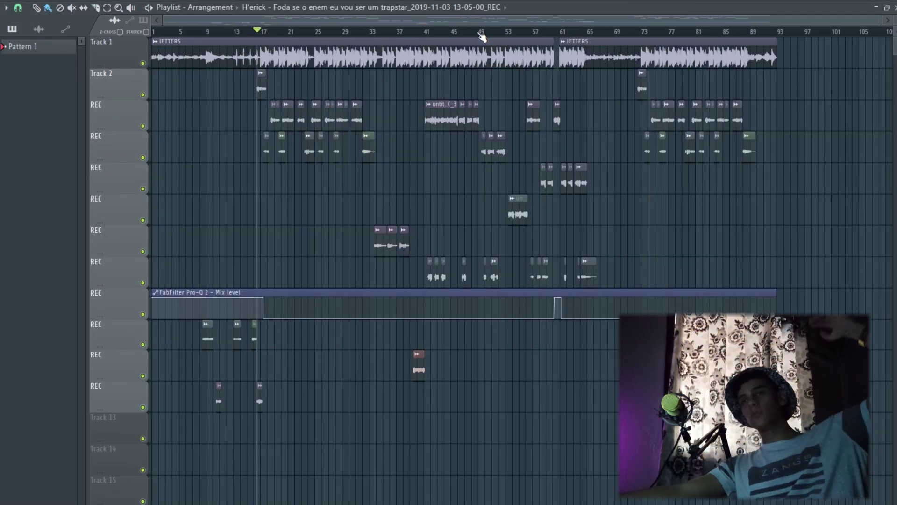
{"action": "right_click", "coordinate": [142, 344]}
{"action": "left_click", "coordinate": [211, 32]}
{"action": "left_click", "coordinate": [201, 31]}
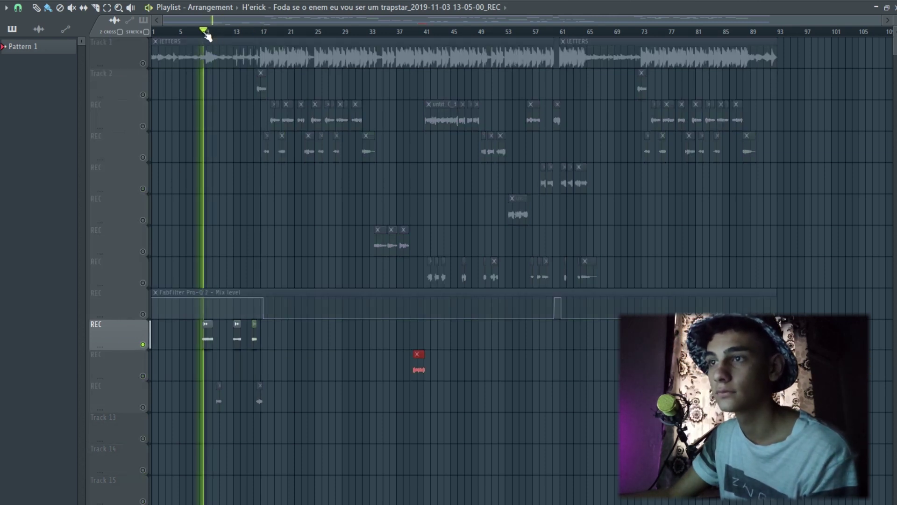
Examine the effects chain that processes the soloed vocal on REC mixer track 3
{"action": "key", "text": "F9"}
{"action": "left_click", "coordinate": [121, 66]}
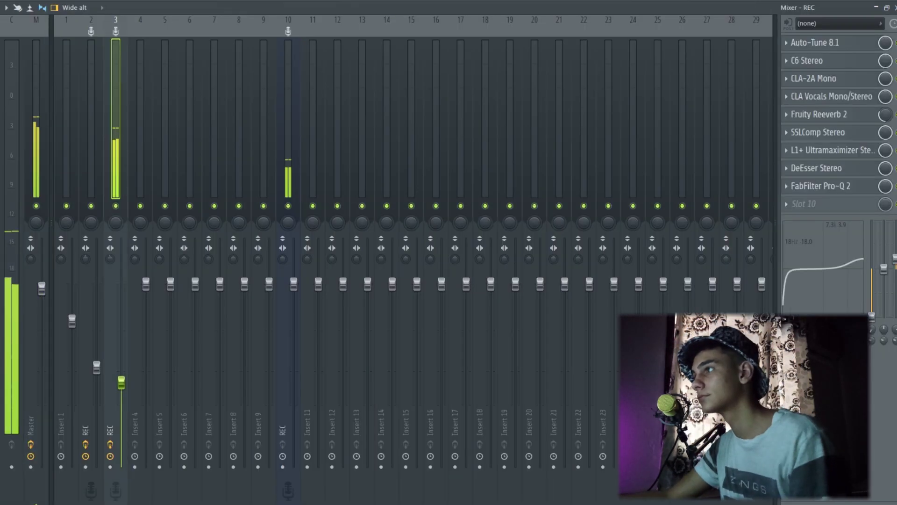
{"action": "right_click", "coordinate": [127, 56]}
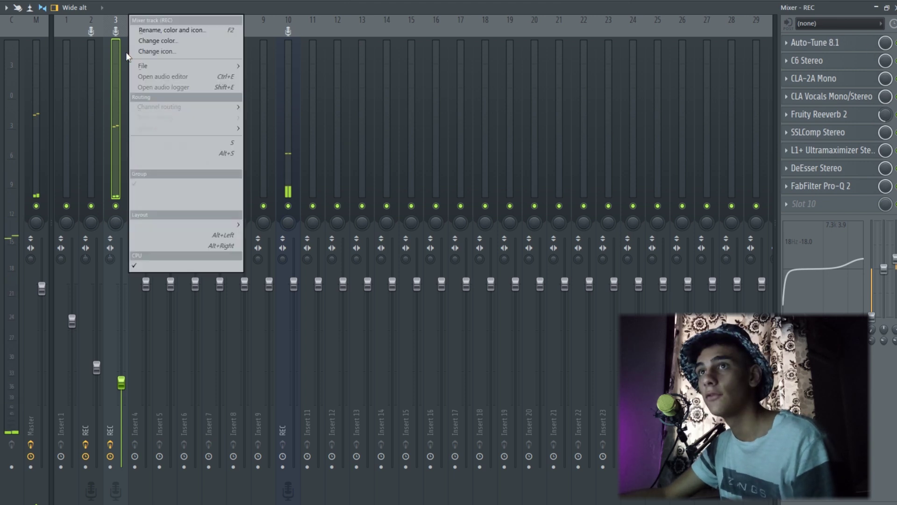
{"action": "key", "text": "Escape"}
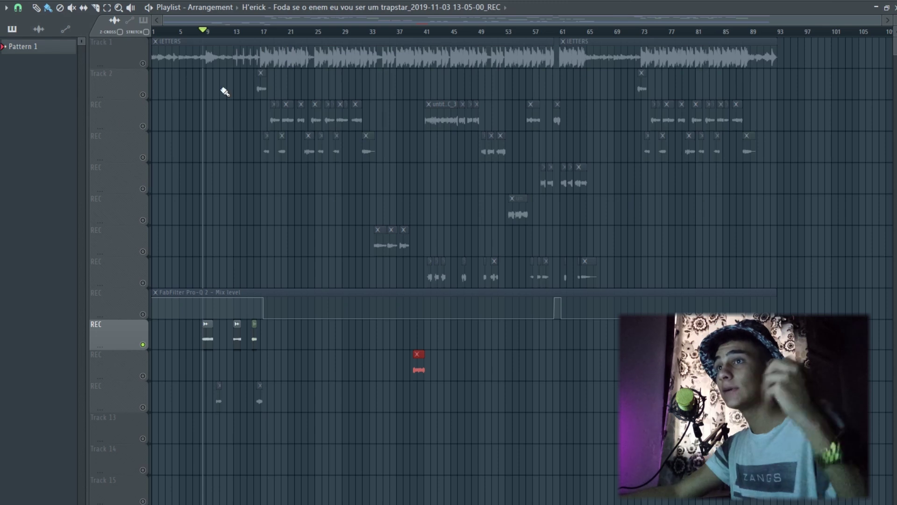
Solo the vocal on Track 2 briefly and switch all playlist tracks back on
{"action": "left_click", "coordinate": [143, 95]}
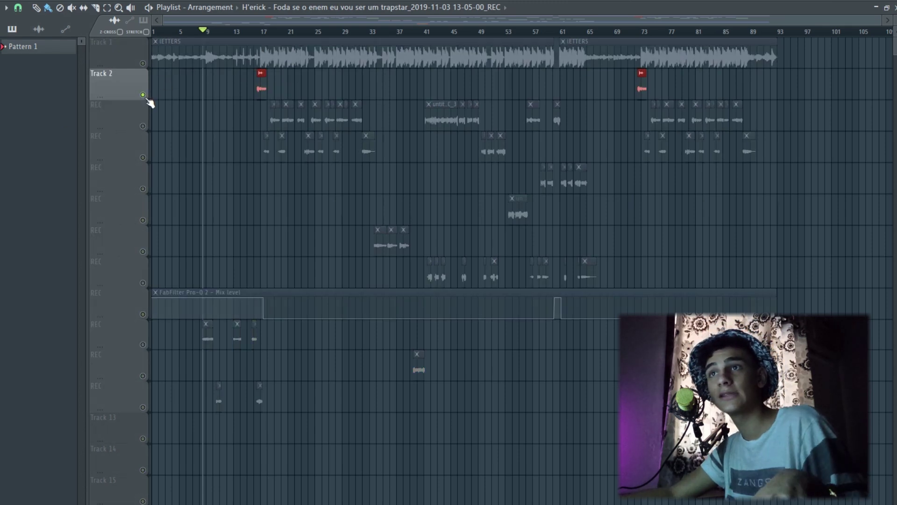
{"action": "left_click", "coordinate": [143, 95]}
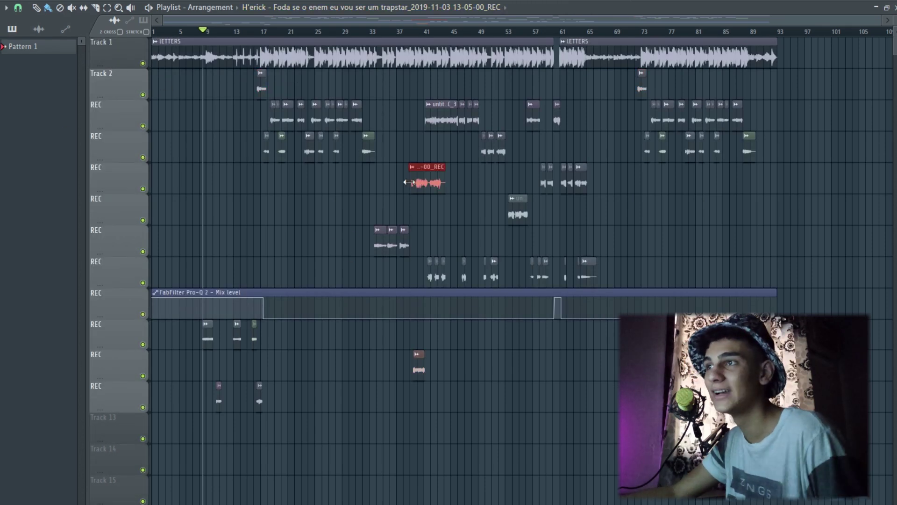